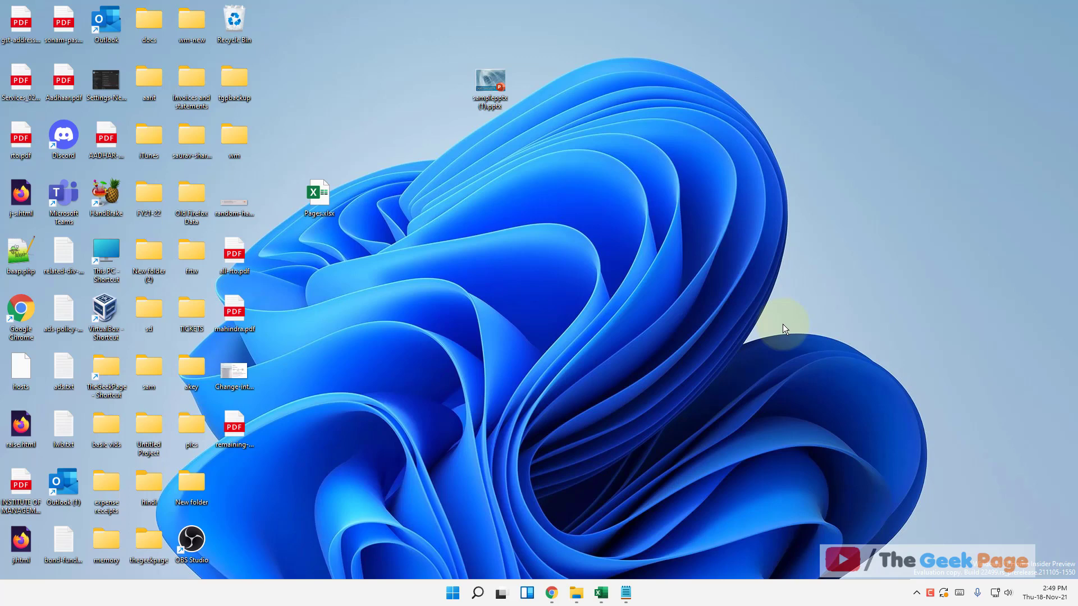
# Restore the minimized Notepad window of function-key tips from the taskbar.
pyautogui.click(628, 593)
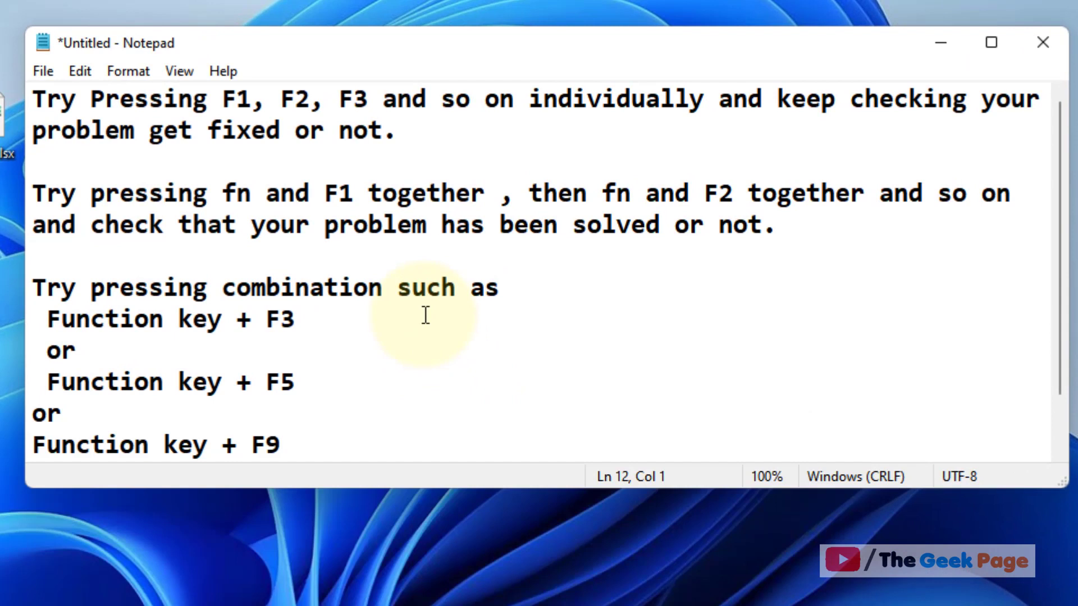
pyautogui.scroll(-1, 424, 325)
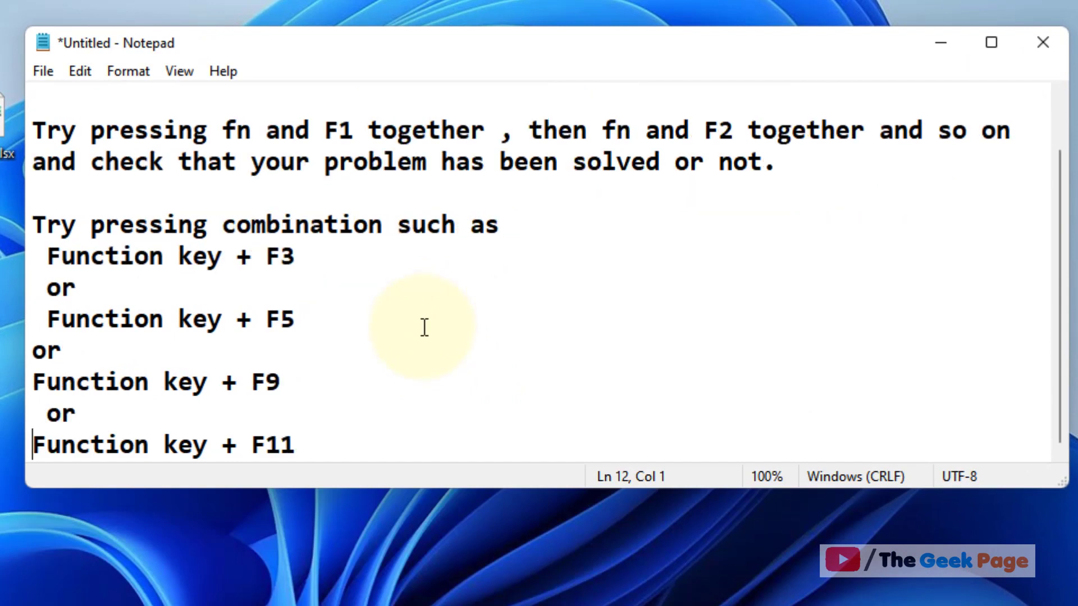
pyautogui.scroll(1, 423, 325)
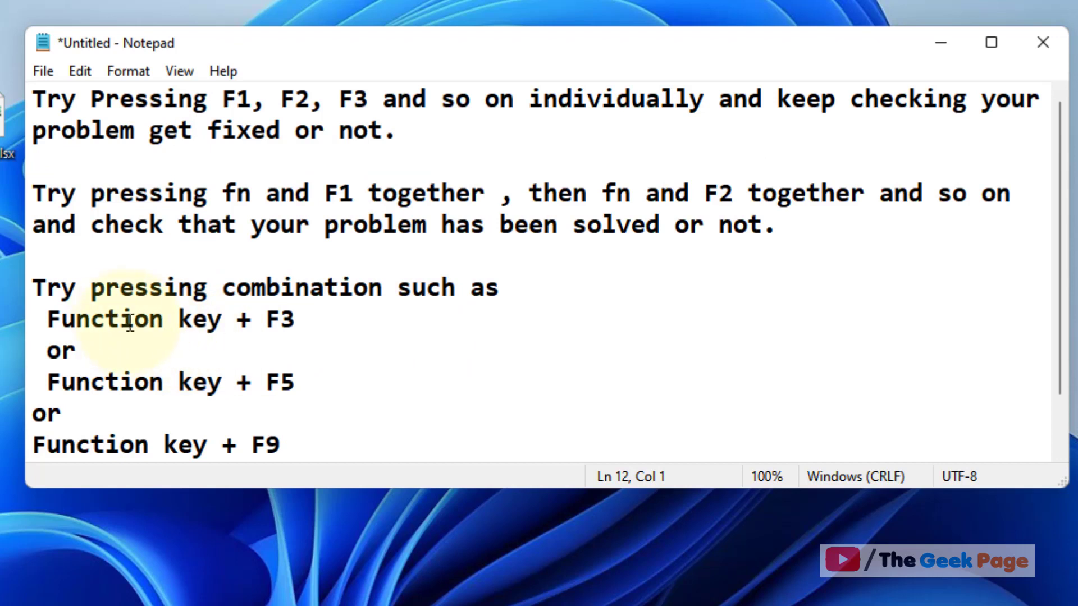
# Highlight the Fn+F3 and Fn+F5 lines, enlarge the notes window, then minimize it.
pyautogui.moveTo(47, 318); pyautogui.dragTo(313, 312)
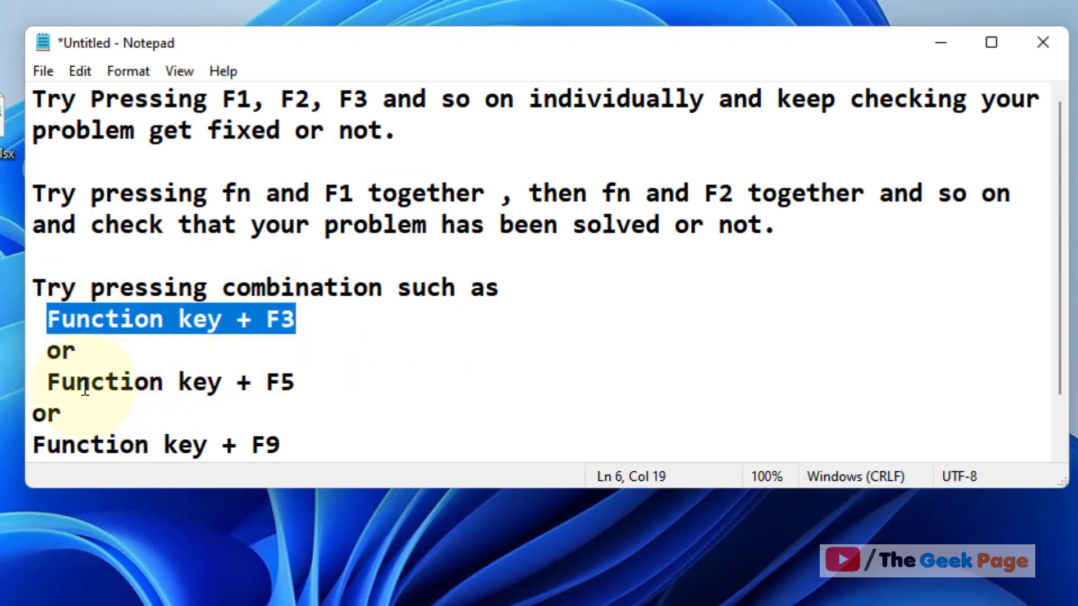
pyautogui.moveTo(47, 382); pyautogui.dragTo(393, 386)
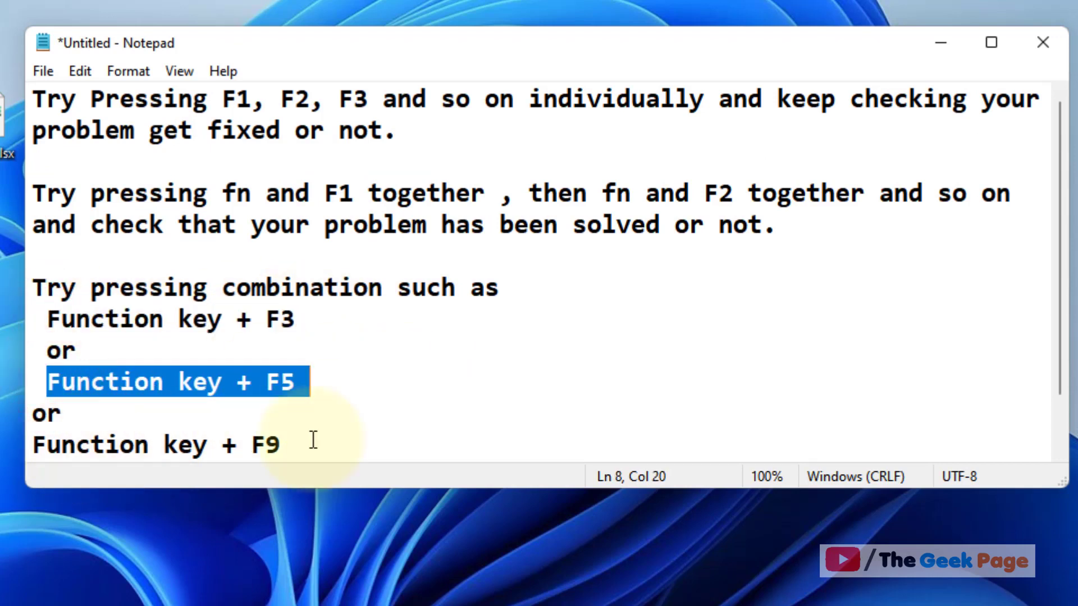
pyautogui.moveTo(1063, 487); pyautogui.dragTo(1076, 603)
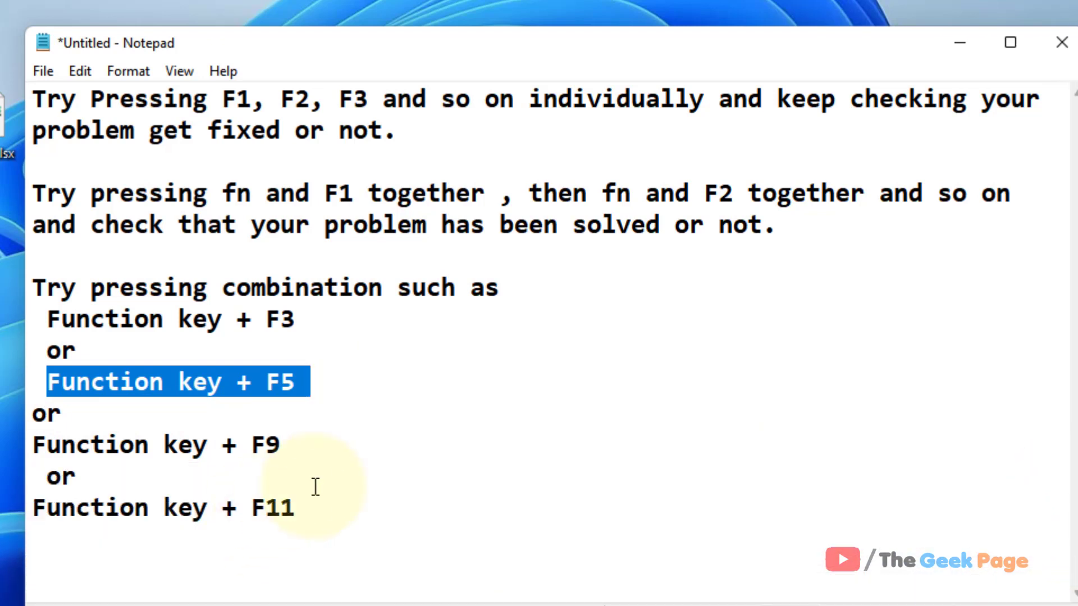
pyautogui.moveTo(296, 508); pyautogui.dragTo(30, 514)
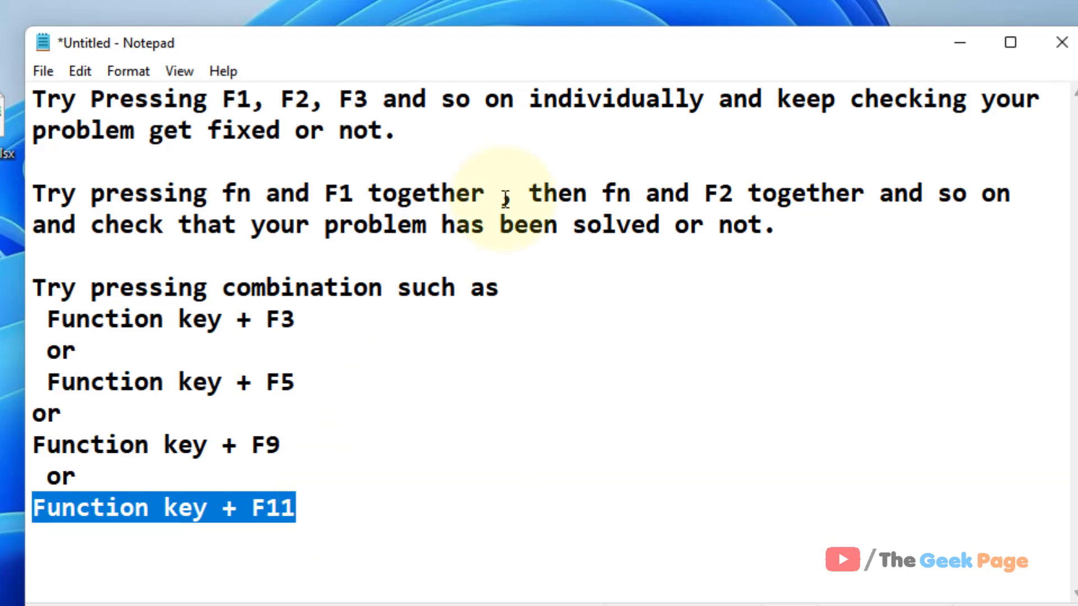
pyautogui.moveTo(222, 195); pyautogui.dragTo(354, 196)
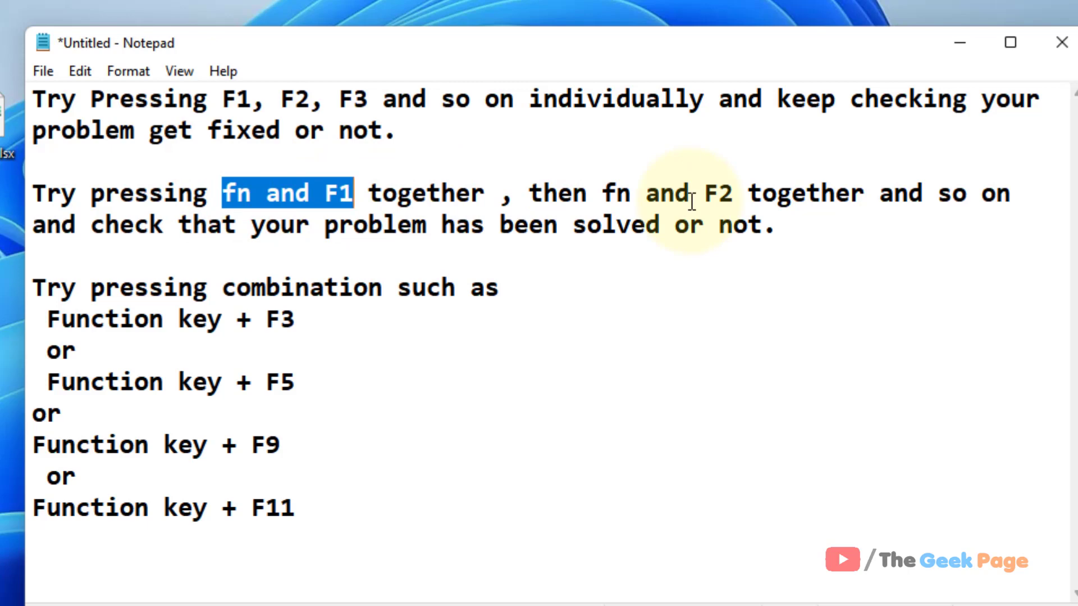
pyautogui.click(965, 43)
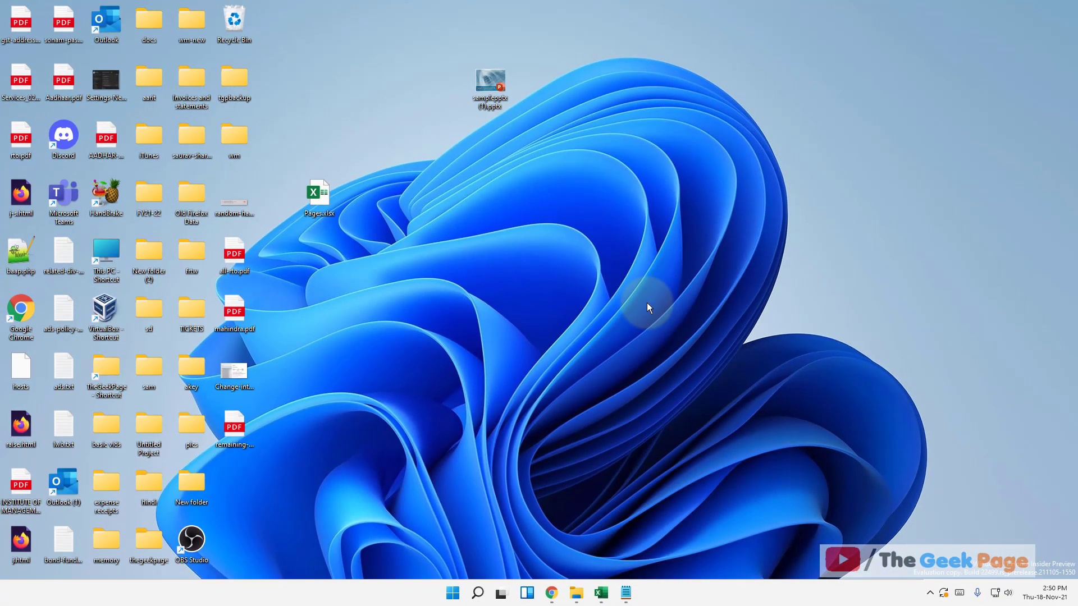
# Launch Device Manager by running devmgmt.msc from the Run dialog.
pyautogui.press('super+r')
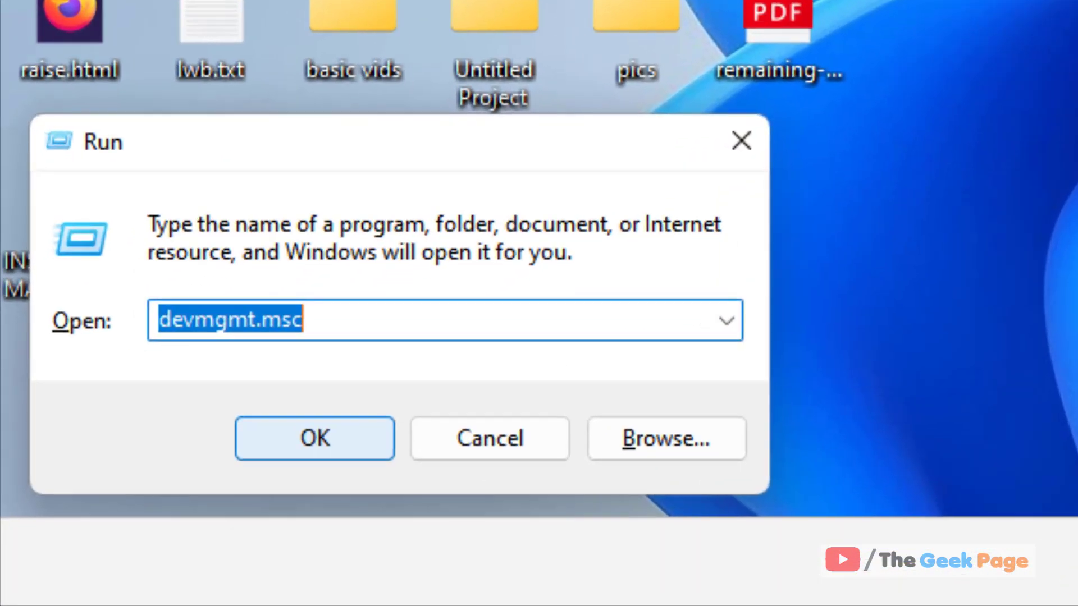
pyautogui.write('devmgmt.msc')
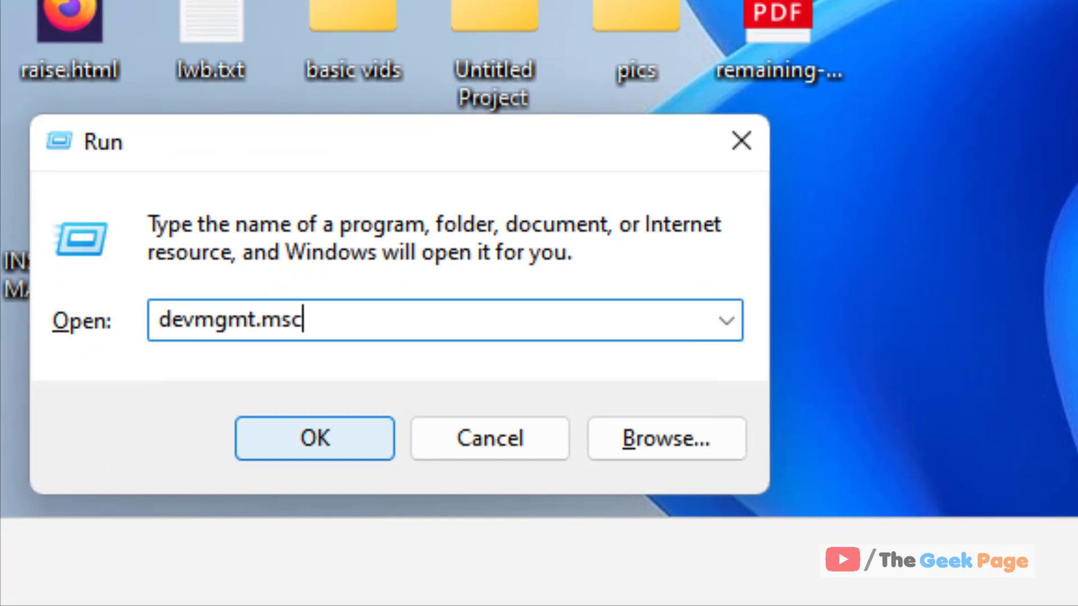
pyautogui.press('Return')
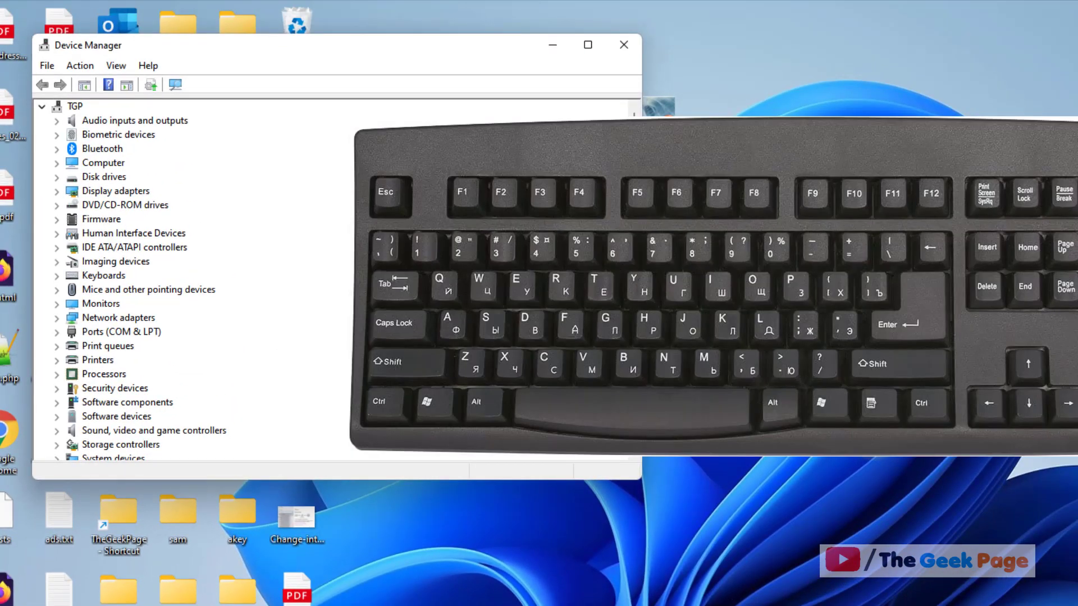
# Expand Mice and other pointing devices and open HID-compliant mouse's context menu with Shift+F10.
pyautogui.press('Tab')
pyautogui.press('Down')
pyautogui.press('Down')
pyautogui.press('Down')
pyautogui.press('Down')
pyautogui.press('Down')
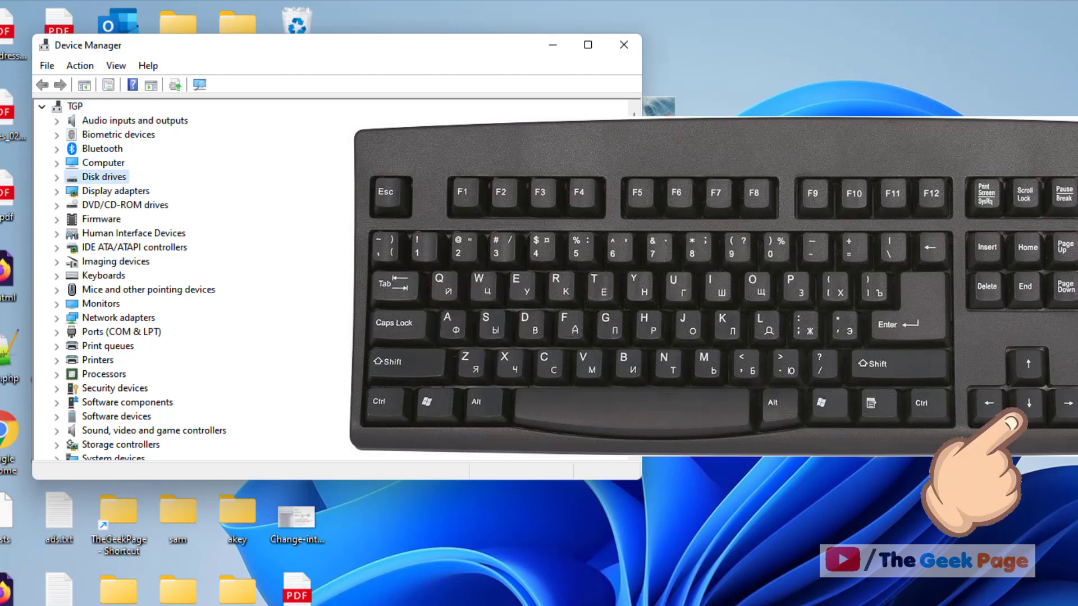
pyautogui.press('Down')
pyautogui.press('Down')
pyautogui.press('Down')
pyautogui.press('Down')
pyautogui.press('Down')
pyautogui.press('Down')
pyautogui.press('Down')
pyautogui.press('Down')
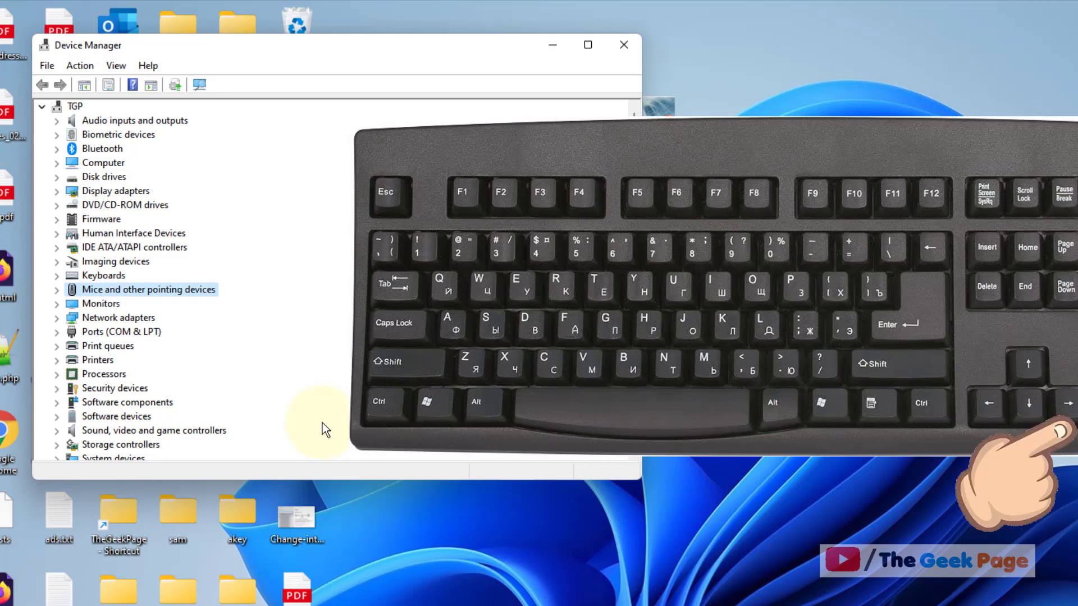
pyautogui.press('Right')
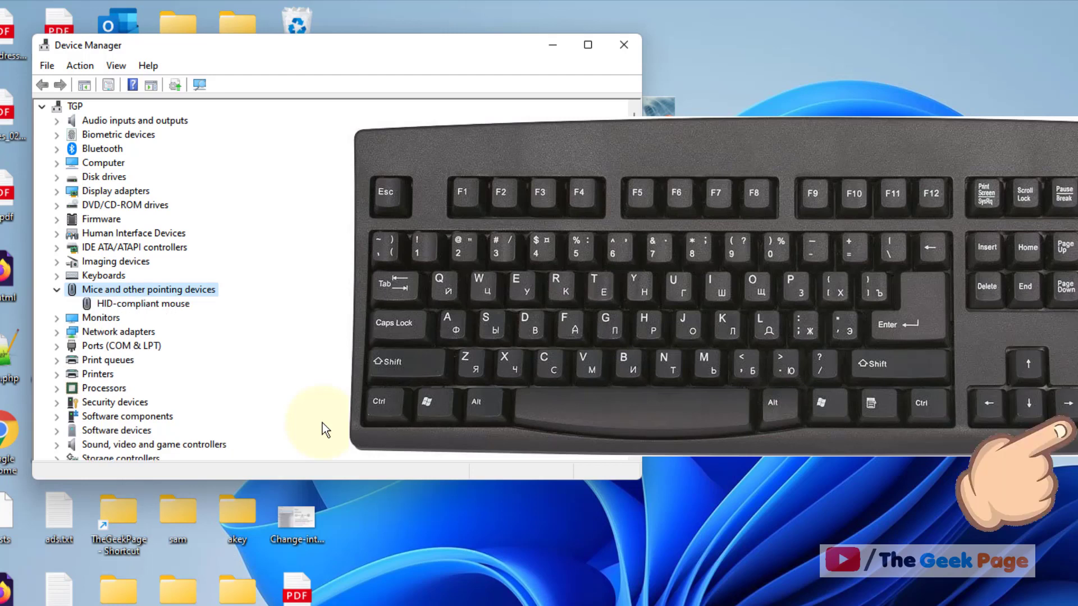
pyautogui.press('Down')
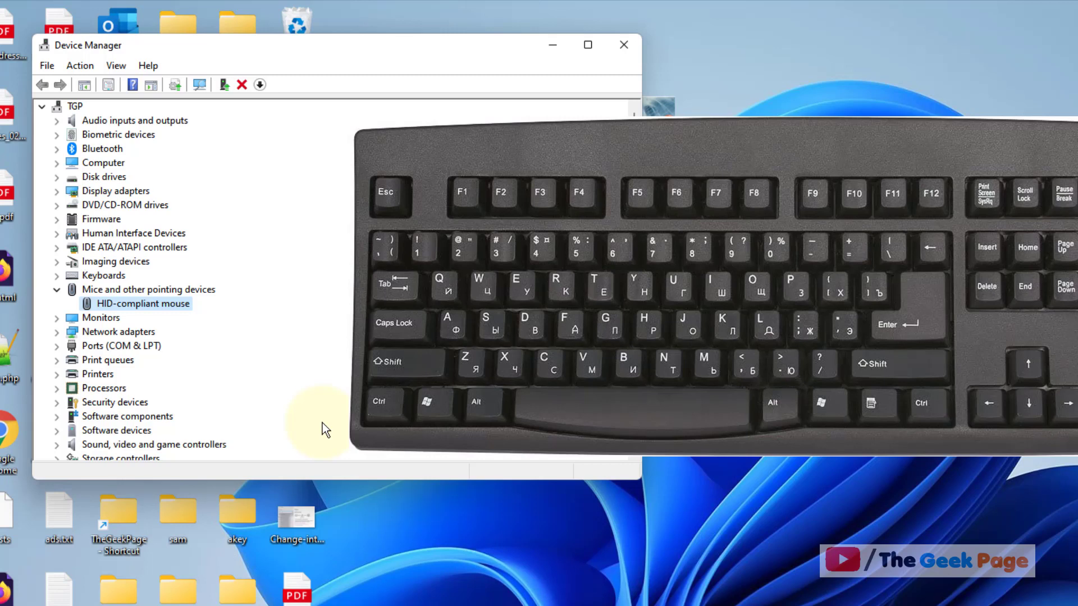
pyautogui.hotkey('shift', 'F10')
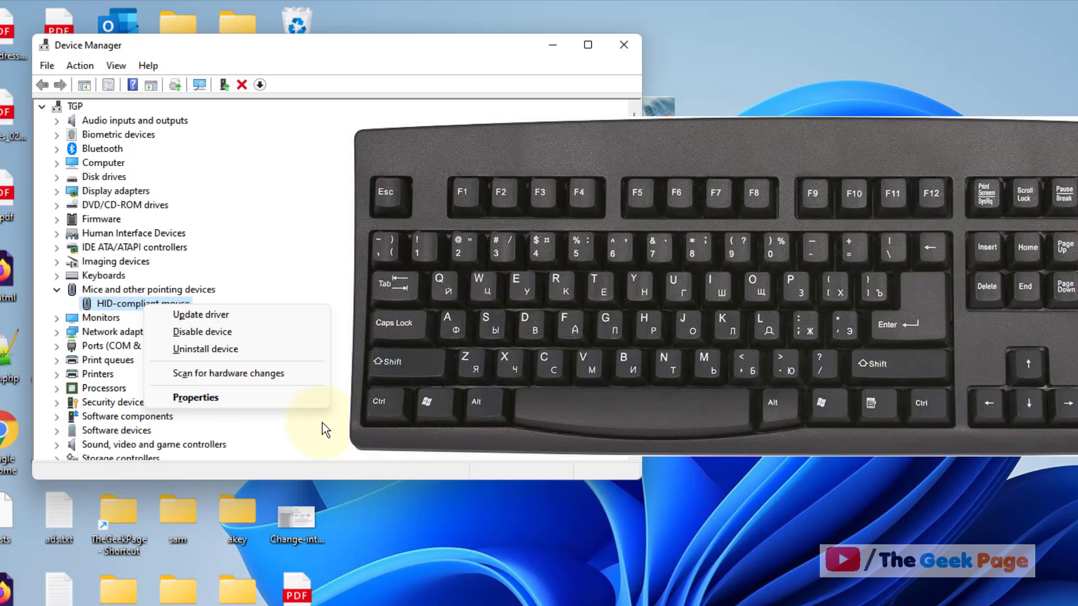
# Update the HID-compliant mouse driver by automatic search, then check Windows Update.
pyautogui.press('Down')
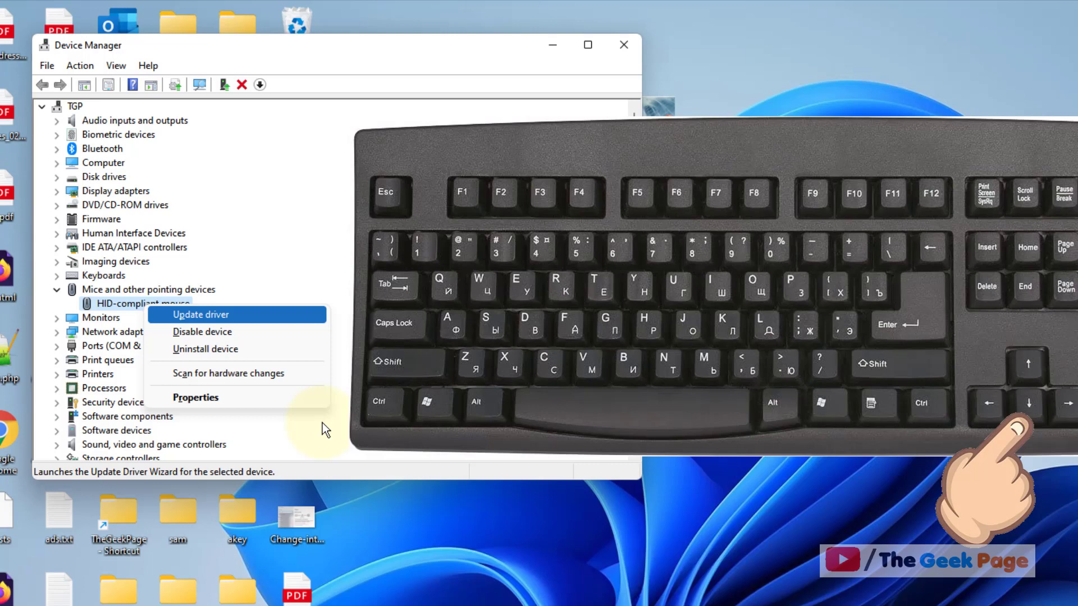
pyautogui.press('Return')
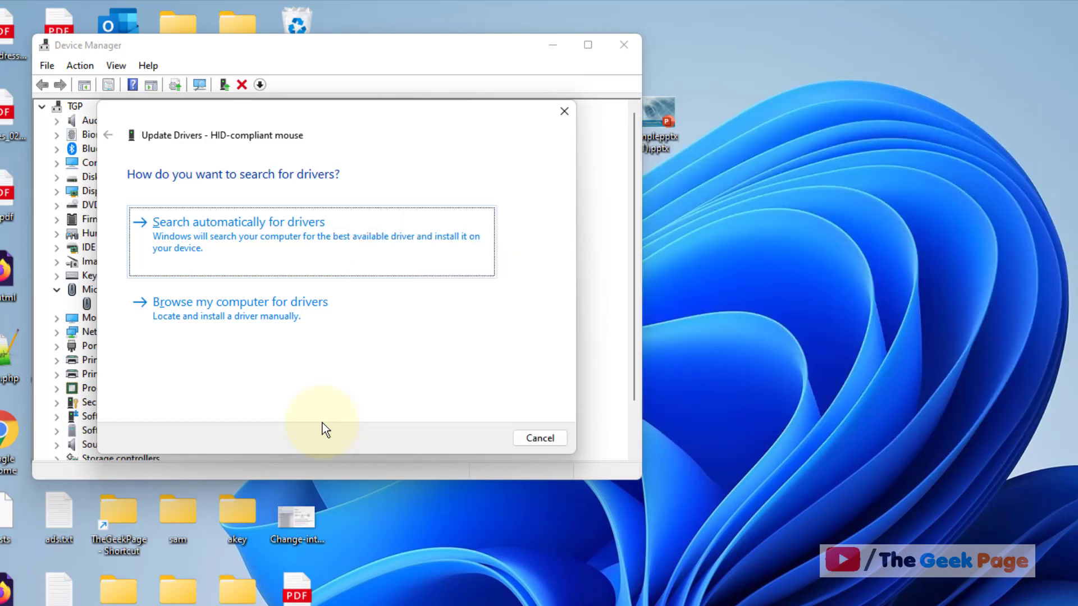
pyautogui.press('Return')
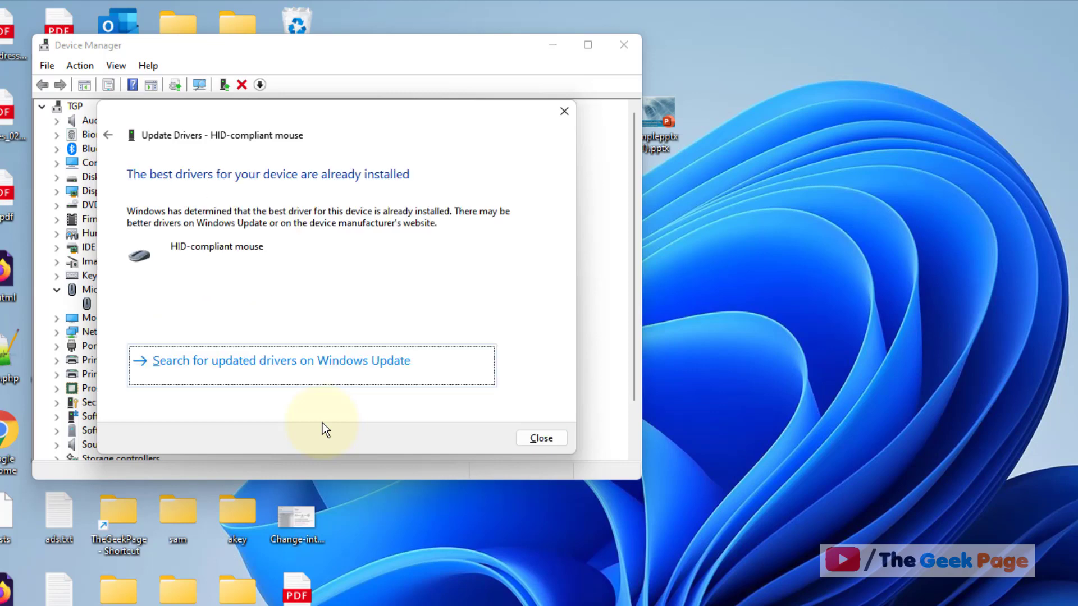
pyautogui.press('Return')
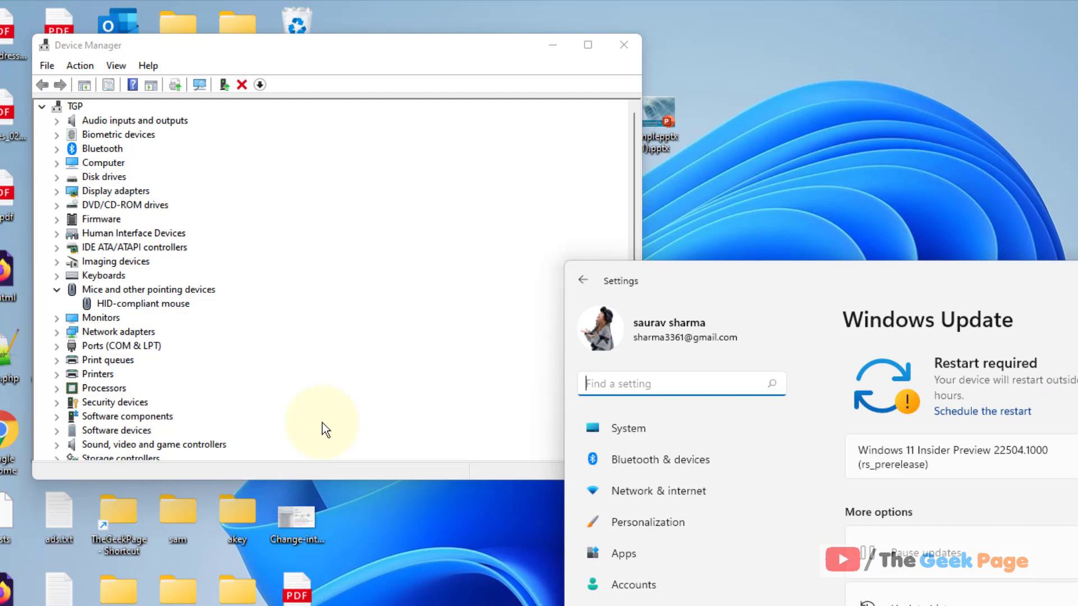
# Close Windows Update settings and open HID-compliant mouse Properties from its context menu.
pyautogui.hotkey('alt', 'F4')
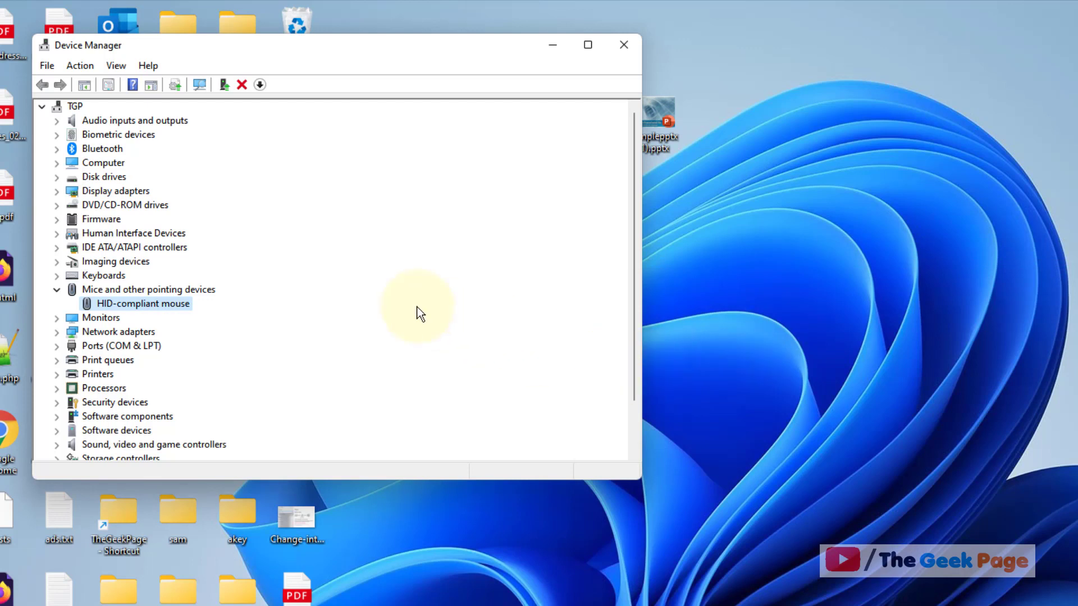
pyautogui.hotkey('shift', 'F10')
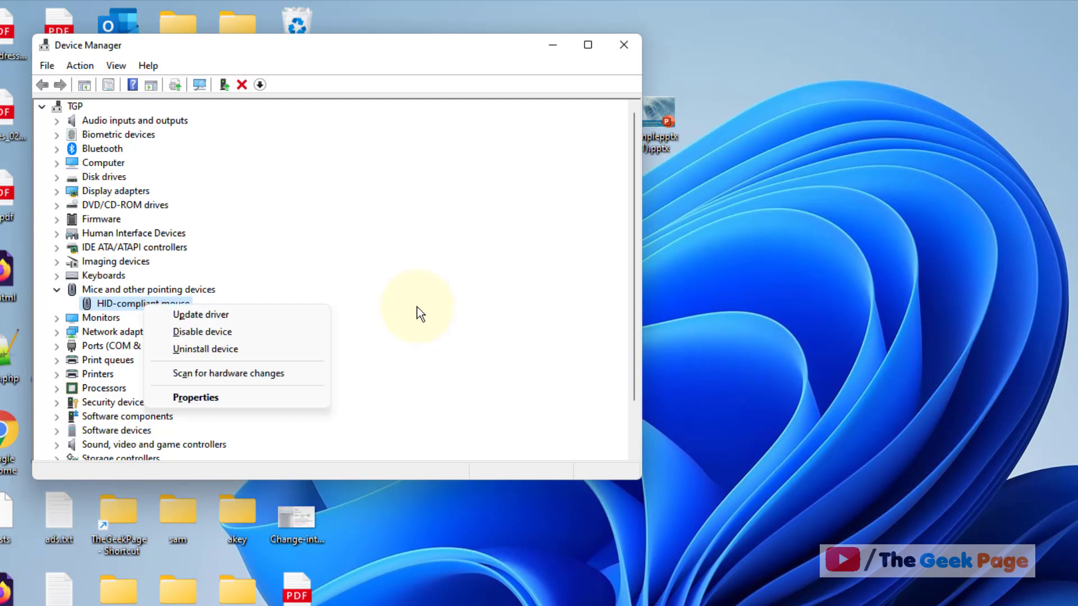
pyautogui.press('Down')
pyautogui.press('Down')
pyautogui.press('Down')
pyautogui.press('Down')
pyautogui.press('Down')
pyautogui.press('Down')
pyautogui.press('Down')
pyautogui.press('Down')
pyautogui.press('Down')
pyautogui.press('Down')
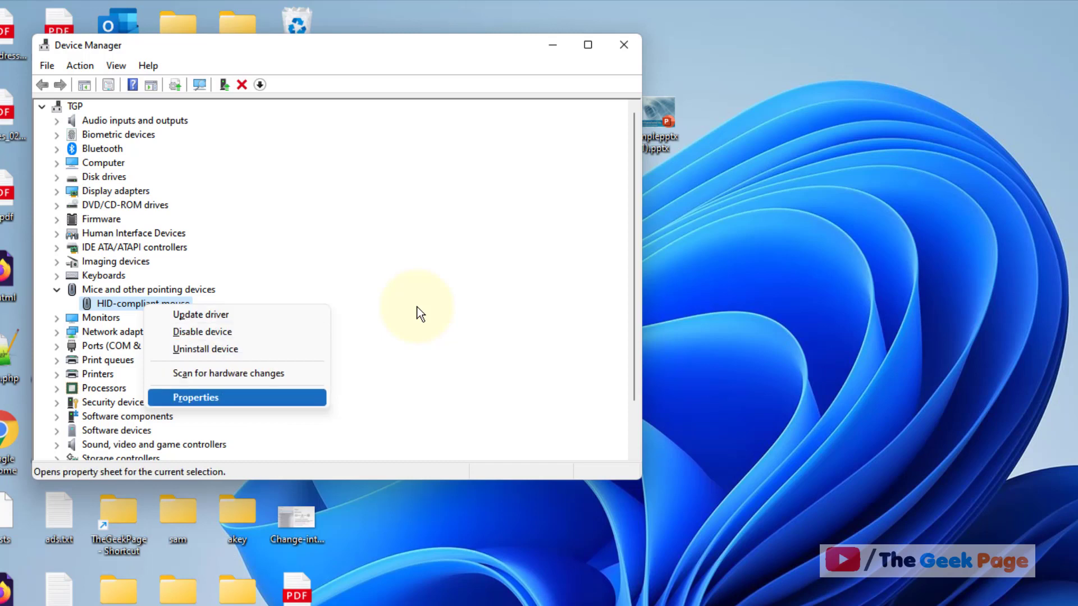
pyautogui.press('Return')
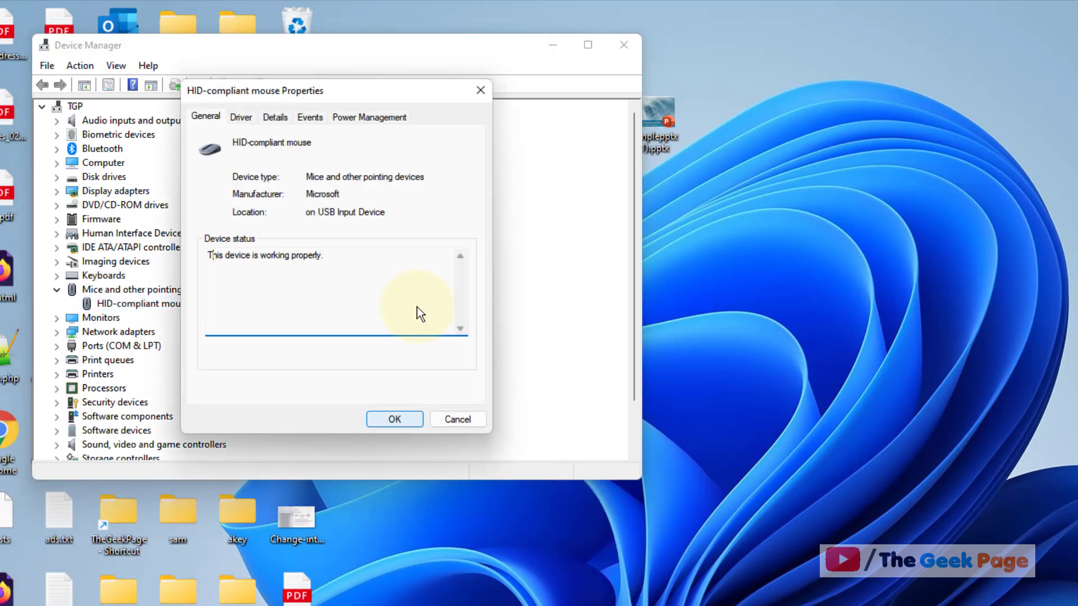
# Show the Driver tab with Microsoft provider and version 10.0.22499.1000, then move focus through its buttons.
pyautogui.press('Tab')
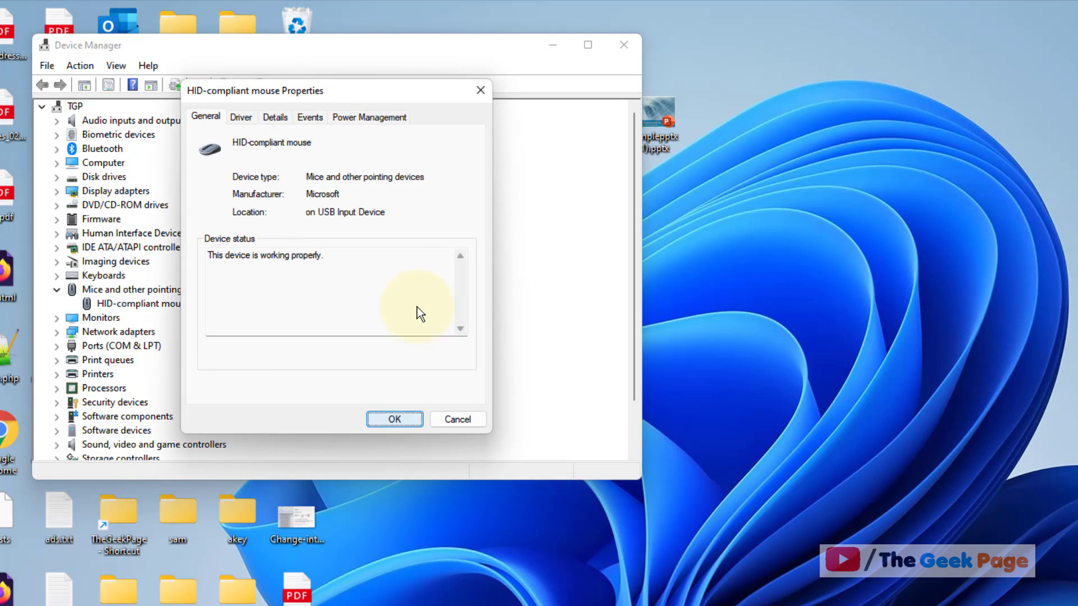
pyautogui.press('Tab')
pyautogui.press('Tab')
pyautogui.press('Tab')
pyautogui.press('Tab')
pyautogui.press('Tab')
pyautogui.press('Tab')
pyautogui.press('Right')
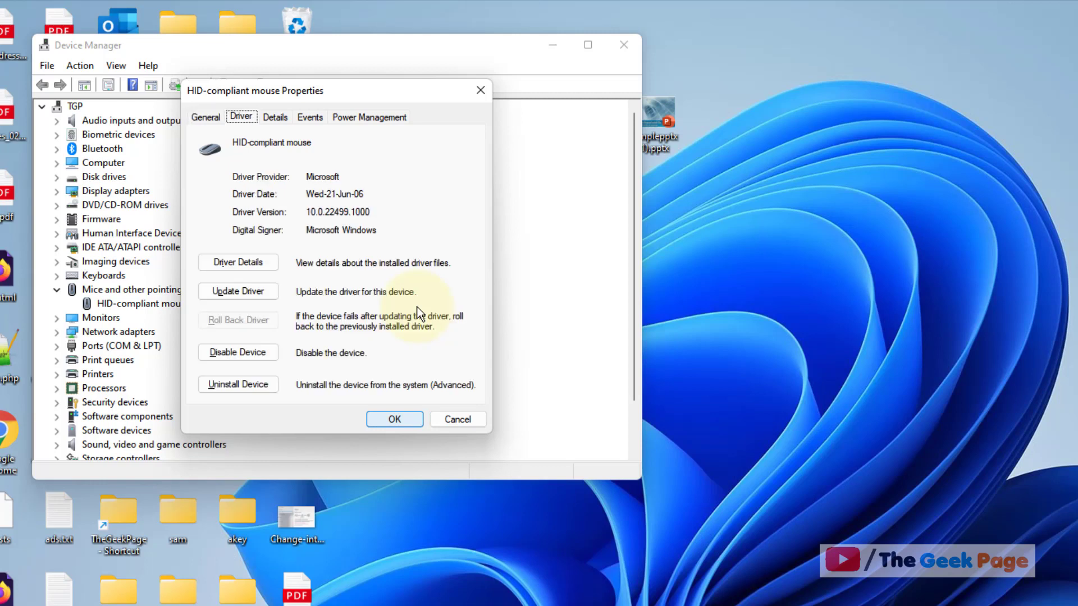
pyautogui.press('Right')
pyautogui.press('Right')
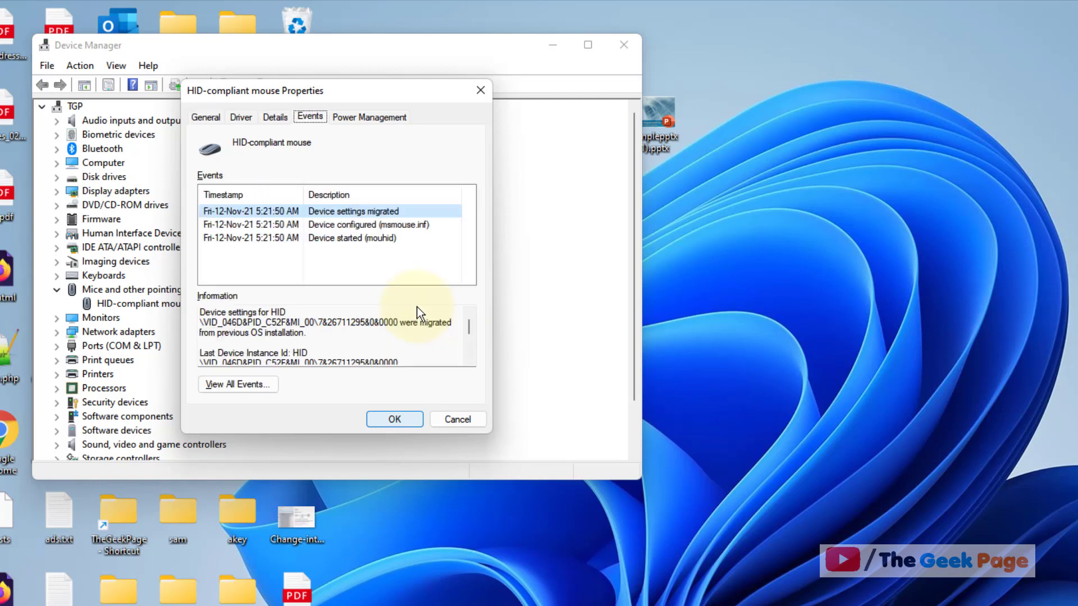
pyautogui.press('Right')
pyautogui.press('Left')
pyautogui.press('Left')
pyautogui.press('Left')
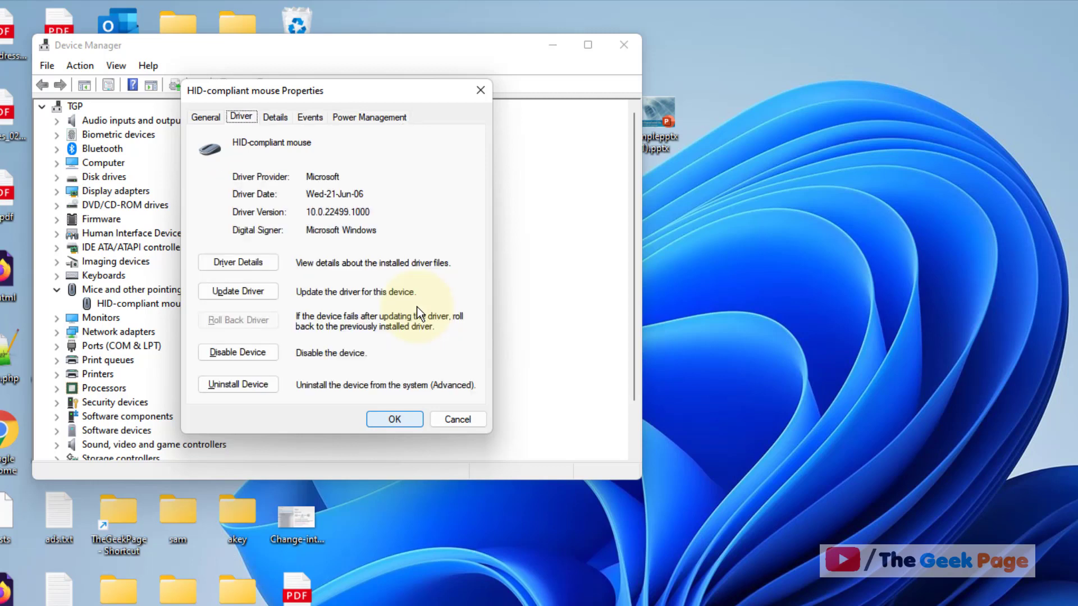
pyautogui.press('Tab')
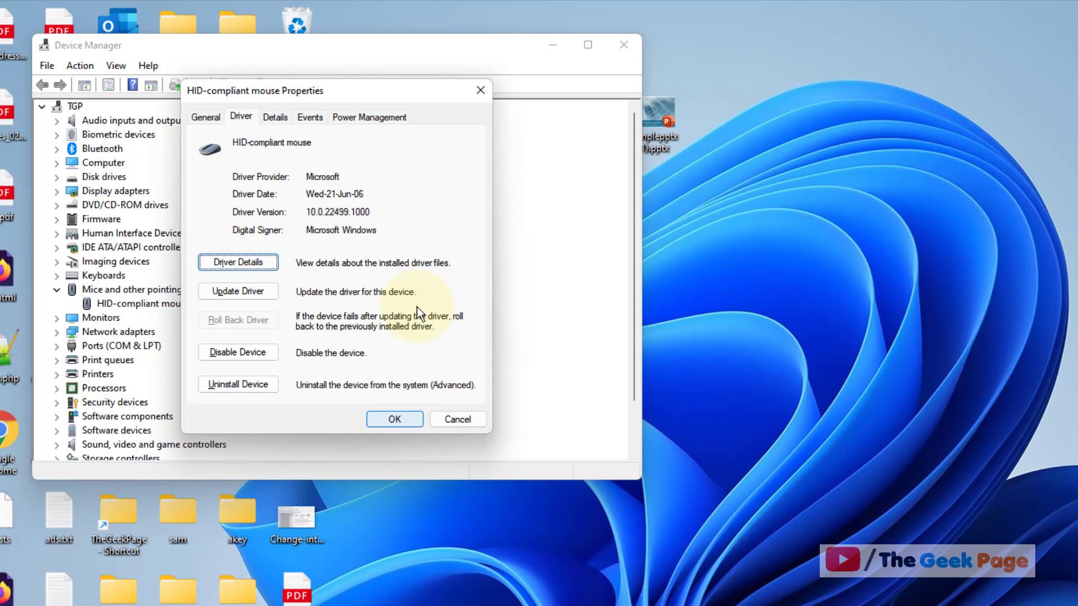
pyautogui.press('Tab')
pyautogui.press('Tab')
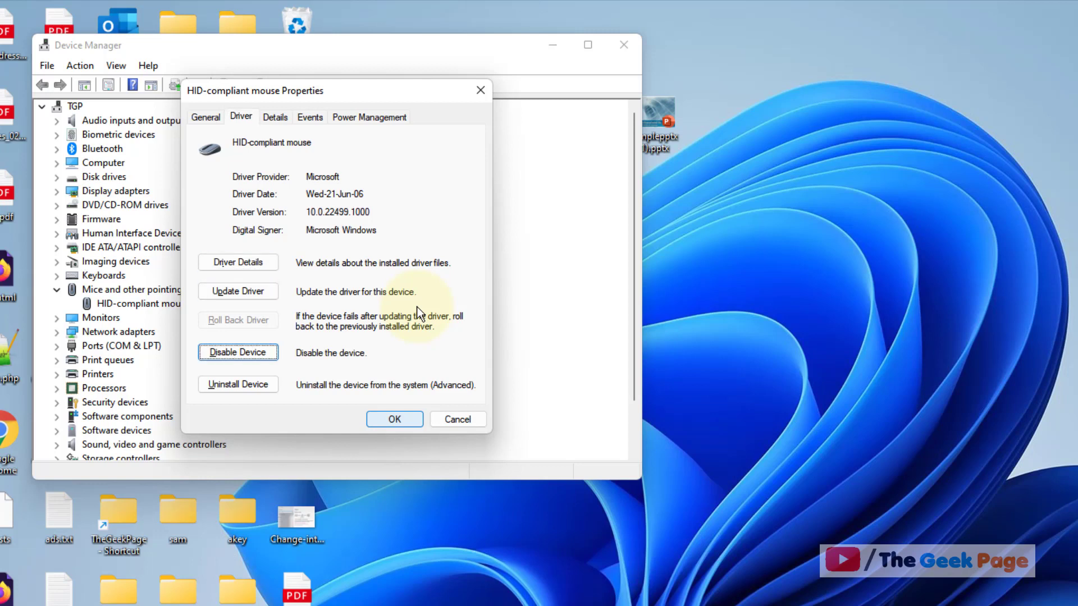